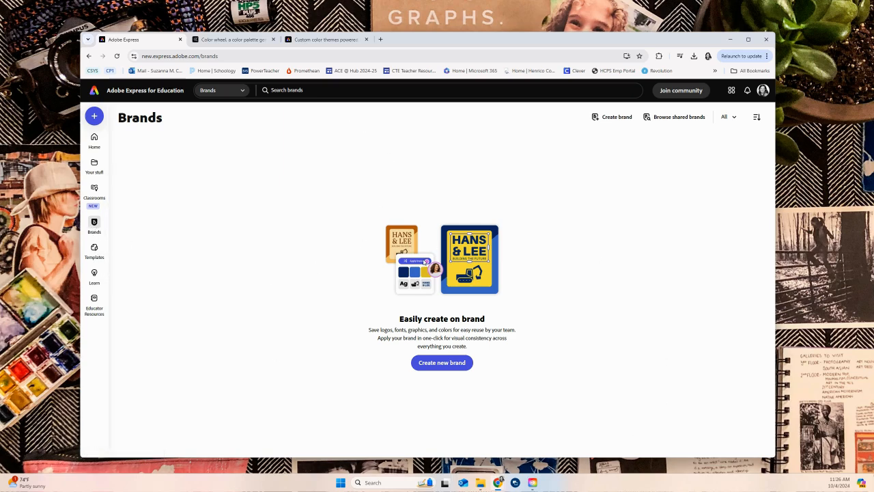
Create a new brand named "Personal Brand Kit"
{"action": "left_click", "coordinate": [461, 365]}
{"action": "left_click", "coordinate": [390, 282]}
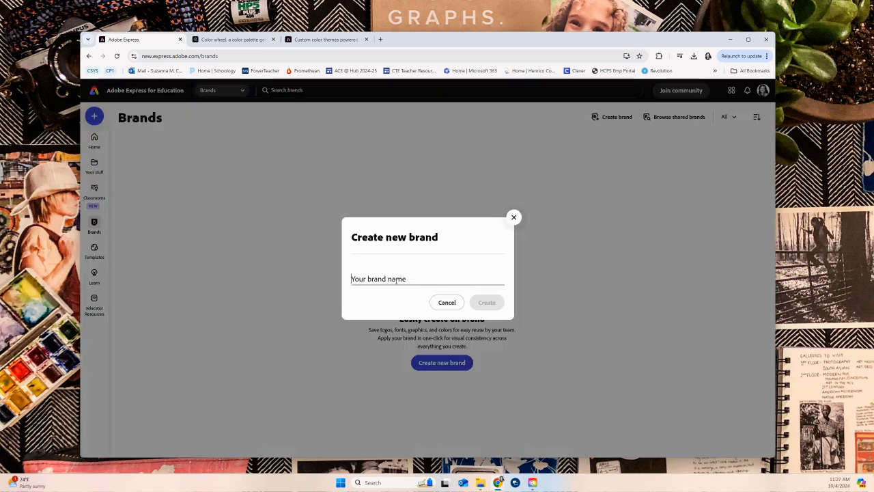
{"action": "type", "text": "Perso"}
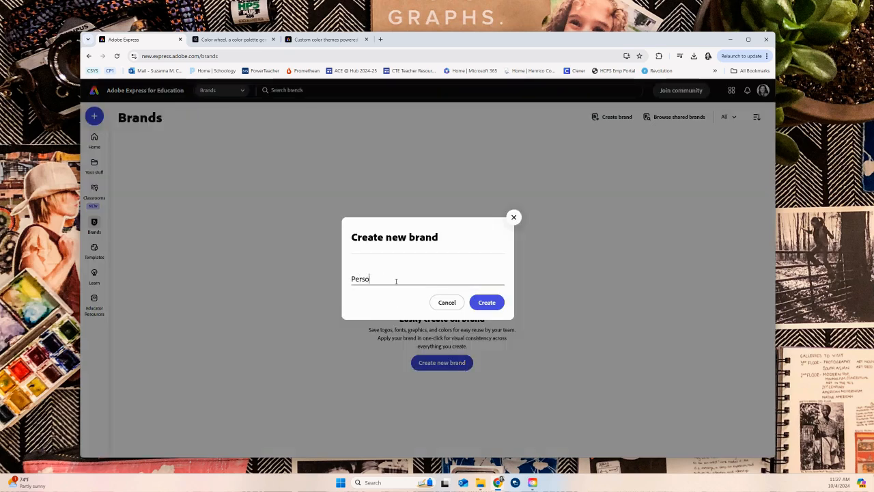
{"action": "type", "text": "nal Brand"}
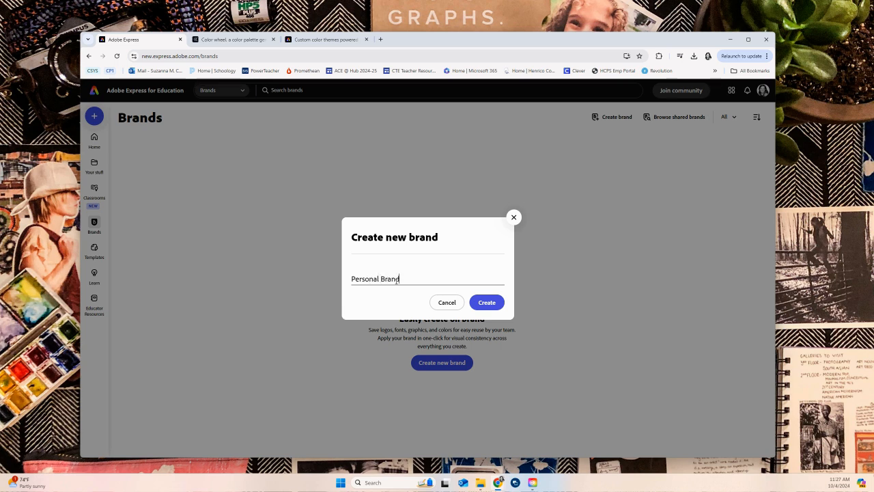
{"action": "type", "text": " Kit"}
{"action": "left_click", "coordinate": [490, 302]}
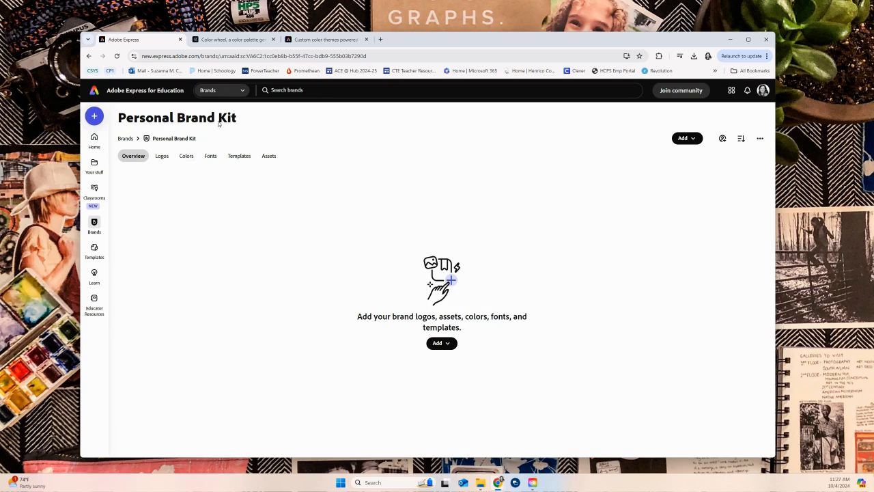
Switch to Adobe Color, reload the color wheel and shift the analogous theme to warm orange, red, pink and gold tones
{"action": "left_click", "coordinate": [233, 39]}
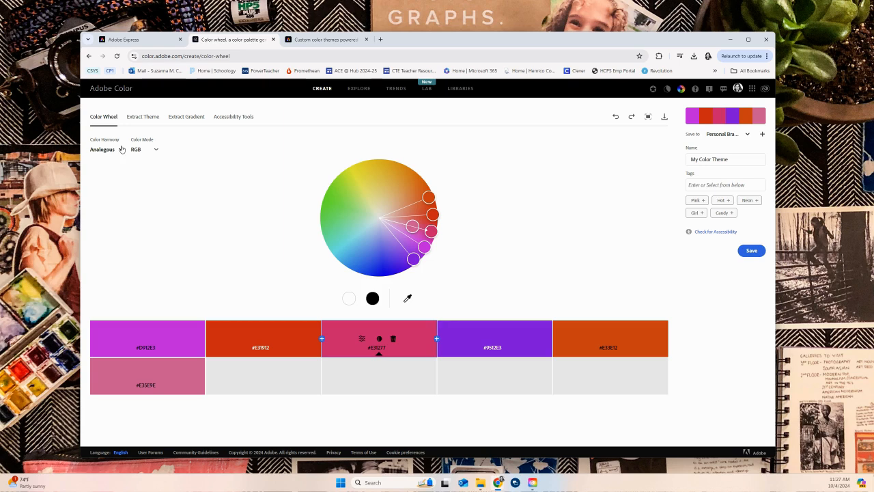
{"action": "left_click", "coordinate": [121, 150]}
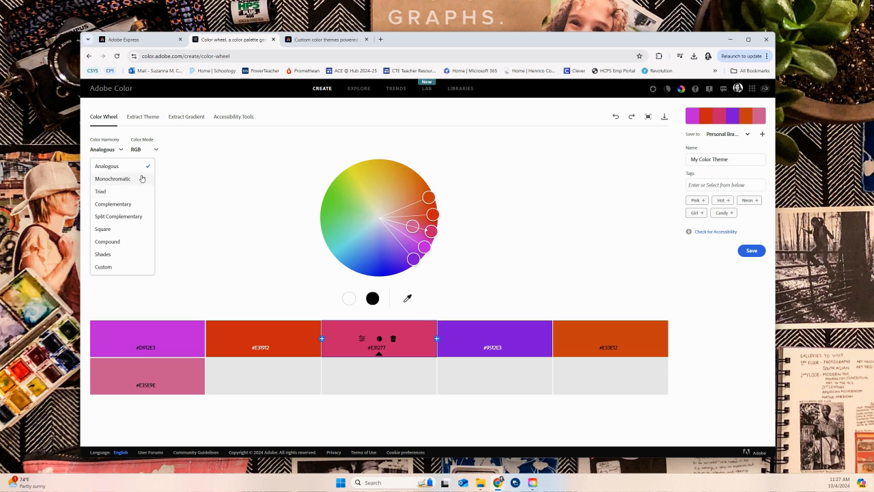
{"action": "left_click", "coordinate": [175, 195]}
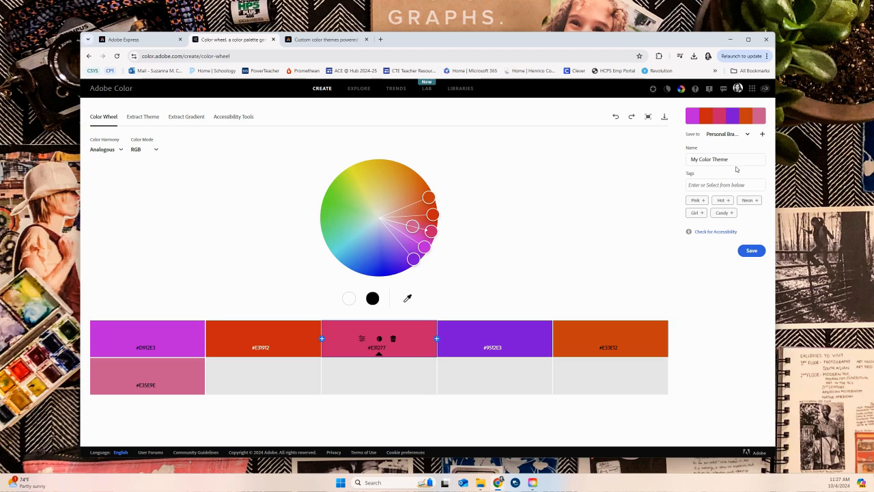
{"action": "left_click", "coordinate": [118, 56]}
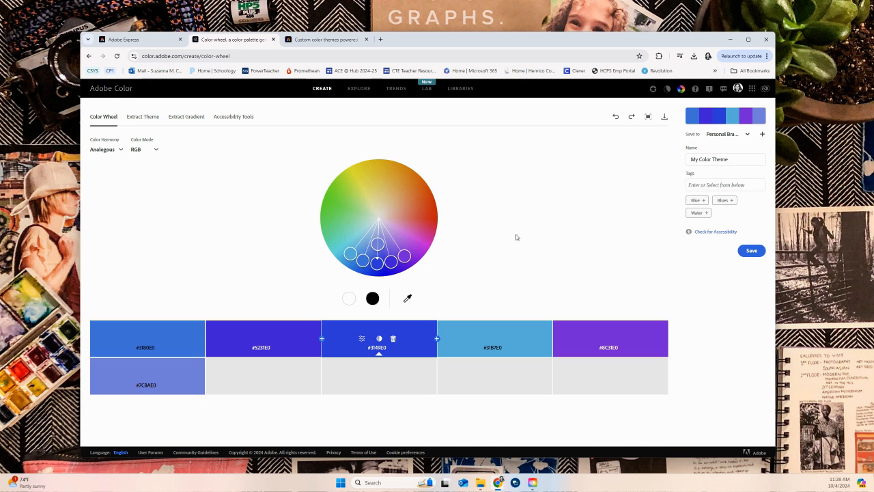
{"action": "left_click_drag", "start_coordinate": [405, 255], "coordinate": [396, 183]}
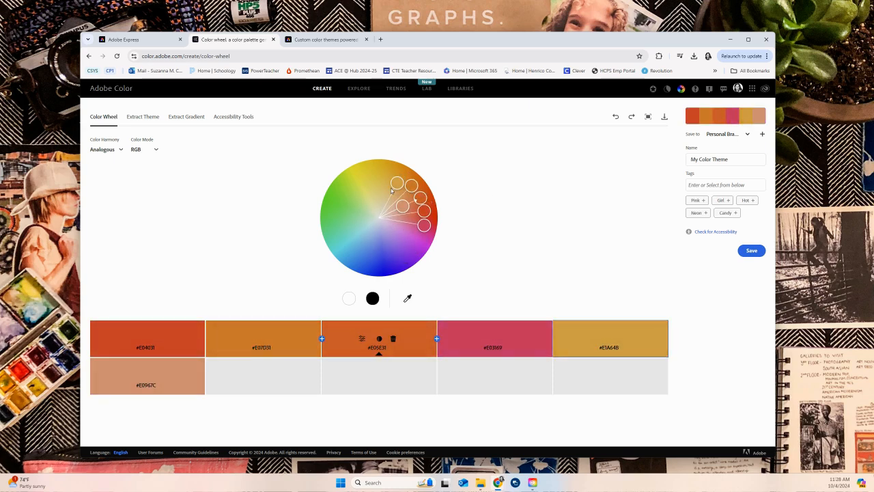
Name the color theme "Personal Brand Colors" and save it to the Personal Brand Kit library
{"action": "double_click", "coordinate": [735, 159]}
{"action": "triple_click", "coordinate": [735, 159]}
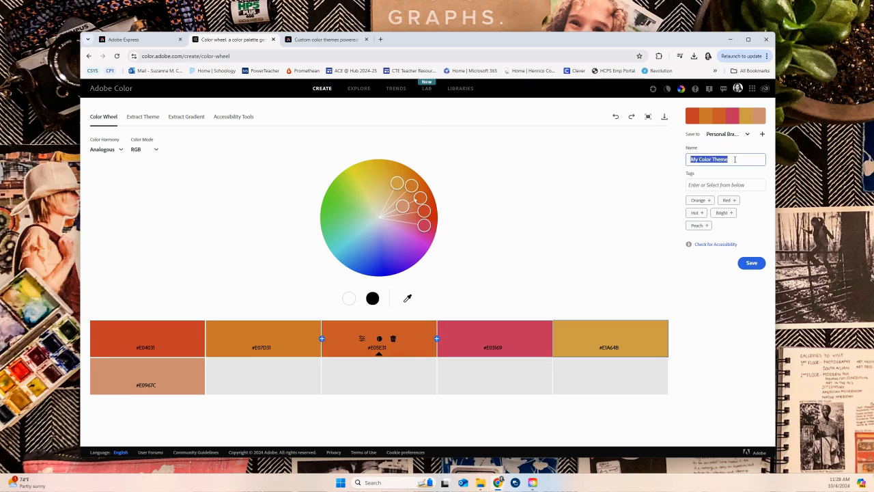
{"action": "type", "text": "Personal Brand Ki"}
{"action": "left_click", "coordinate": [655, 185]}
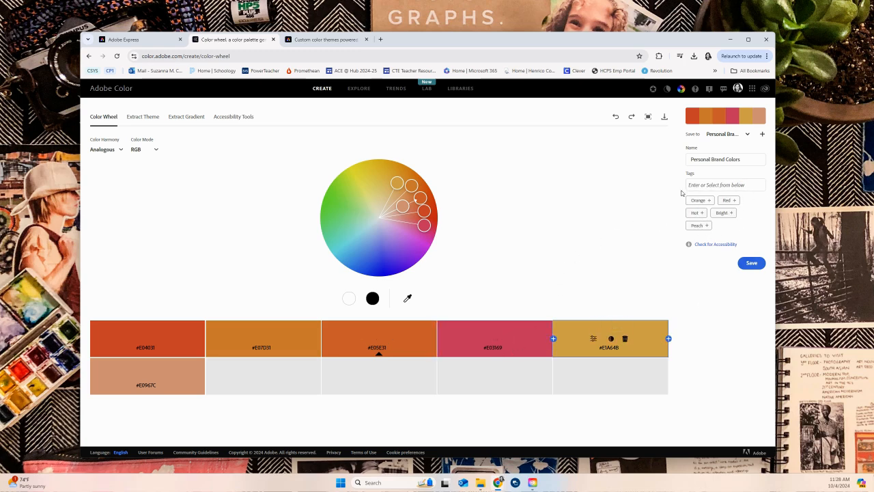
{"action": "left_click", "coordinate": [747, 135]}
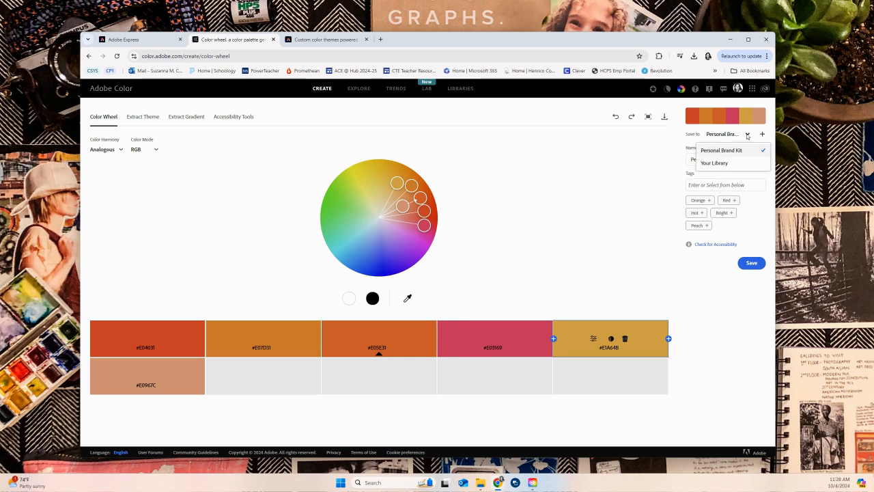
{"action": "left_click", "coordinate": [726, 151]}
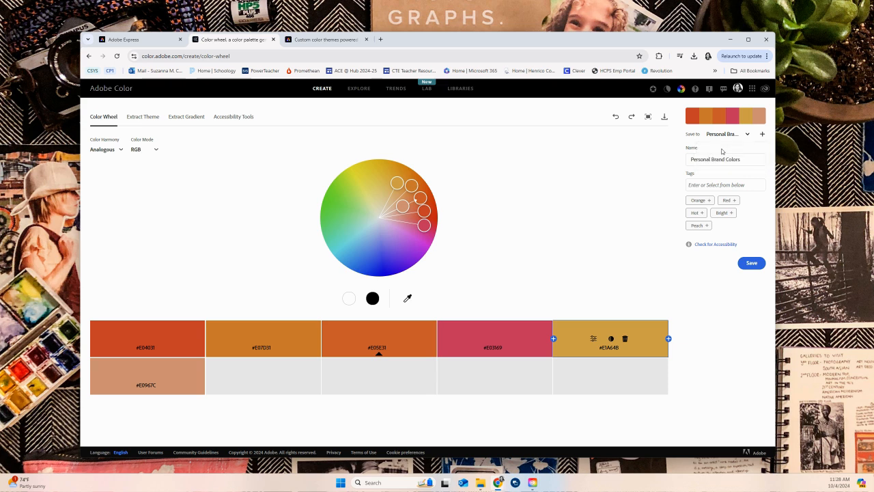
{"action": "left_click", "coordinate": [747, 264]}
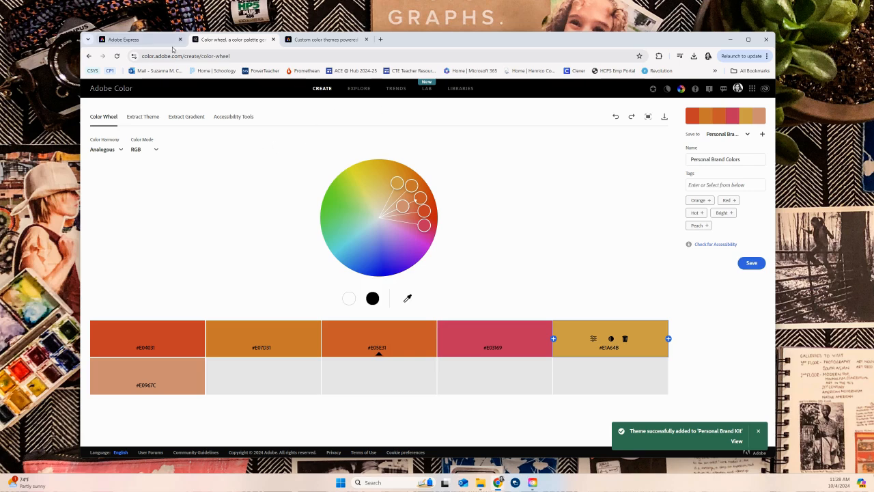
Switch to Adobe Express and refresh the Personal Brand Kit to check its color palettes
{"action": "left_click", "coordinate": [142, 39]}
{"action": "left_click", "coordinate": [117, 57]}
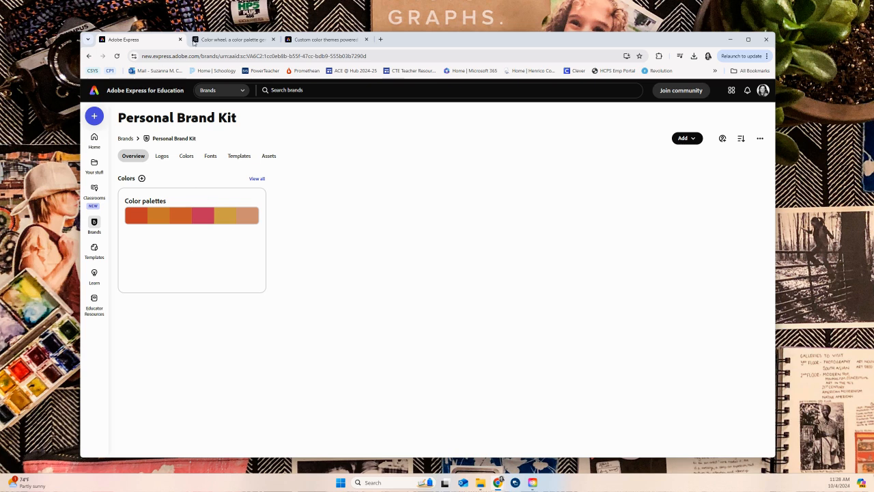
{"action": "left_click", "coordinate": [321, 40]}
Switch to Adobe Color and open the RISO COLORS theme from Your Library for editing
{"action": "left_click", "coordinate": [232, 41]}
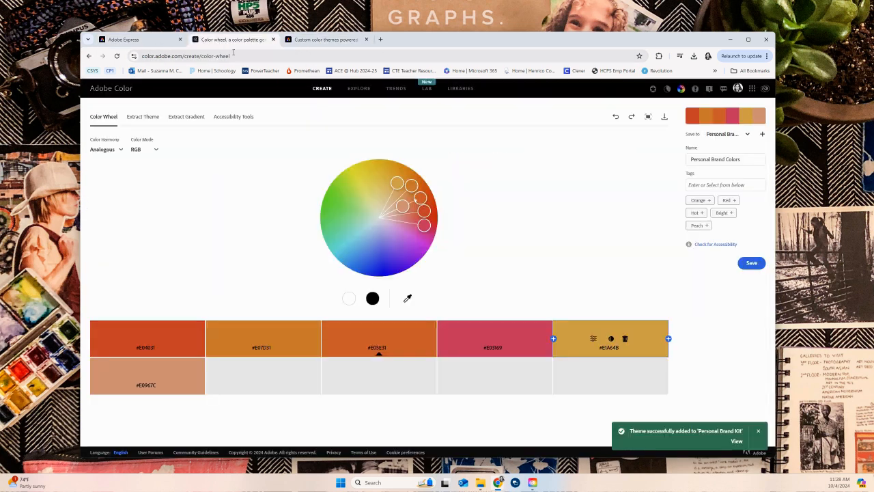
{"action": "left_click", "coordinate": [460, 89]}
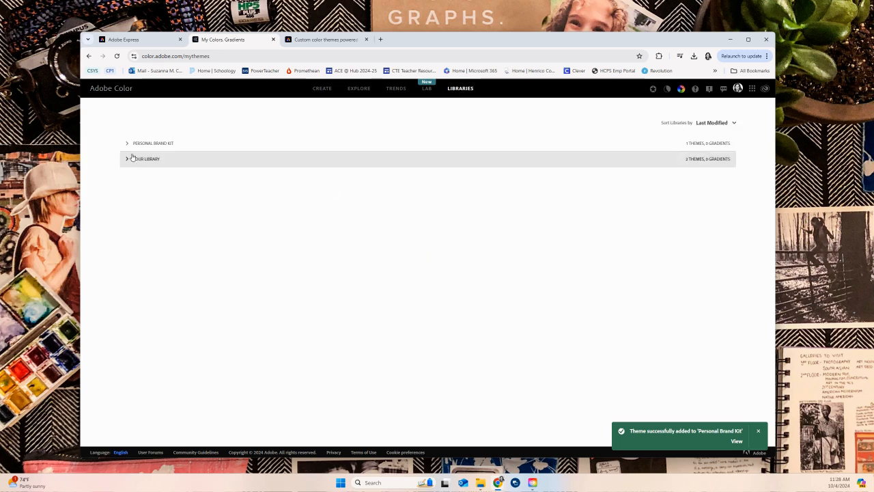
{"action": "left_click", "coordinate": [130, 158]}
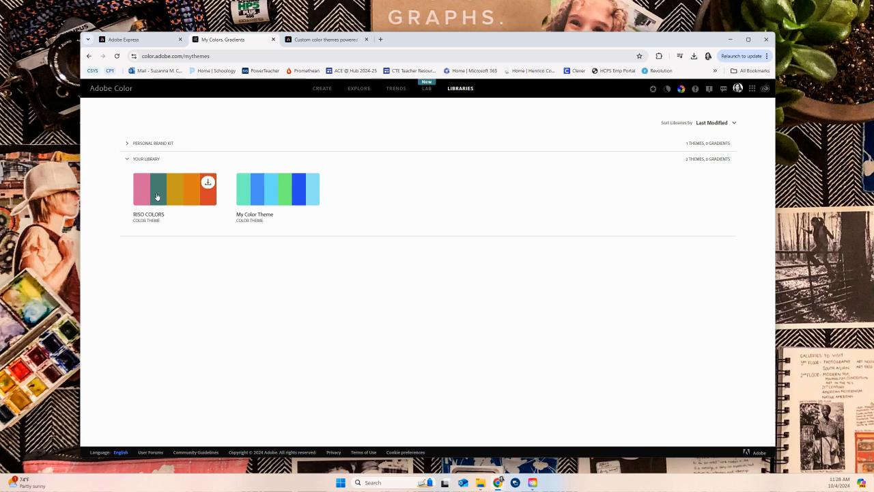
{"action": "left_click", "coordinate": [156, 196]}
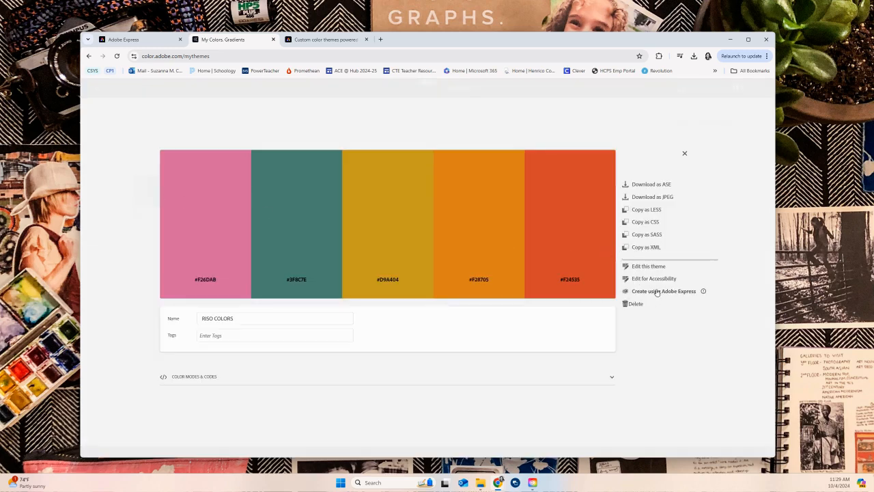
{"action": "left_click", "coordinate": [650, 266]}
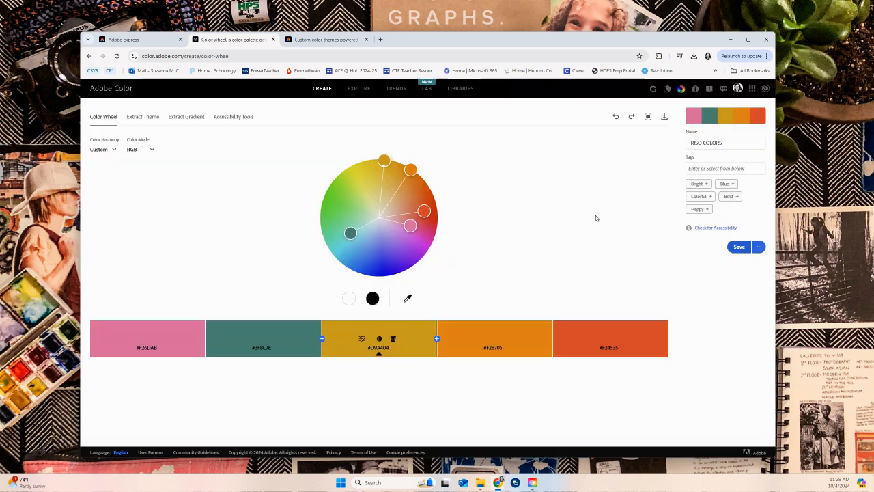
Save the RISO COLORS theme to Your Library and also to the Personal Brand Kit library
{"action": "left_click", "coordinate": [744, 247]}
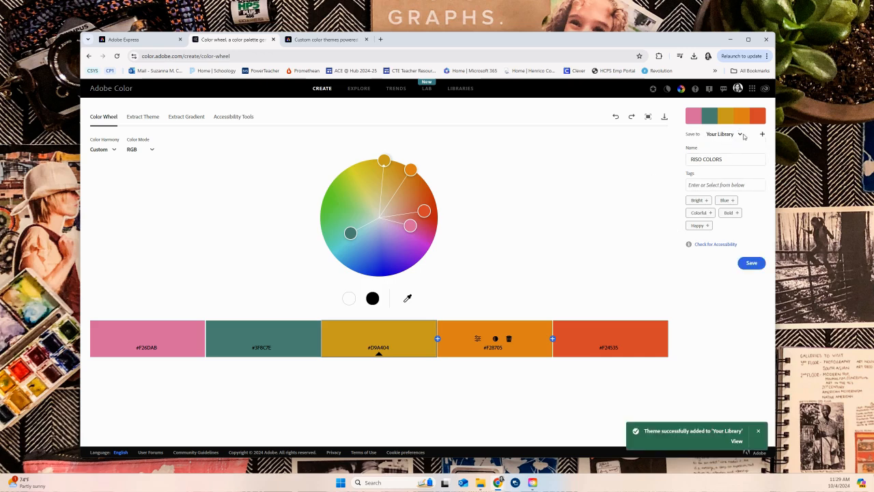
{"action": "left_click", "coordinate": [738, 135]}
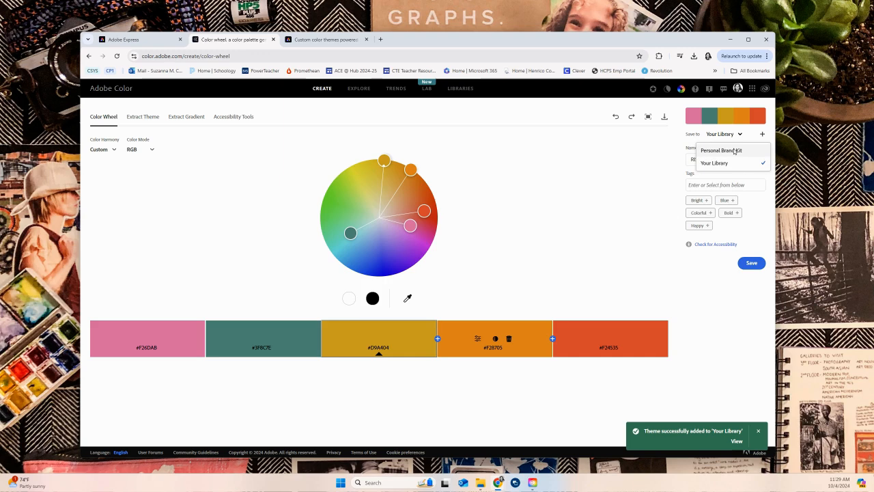
{"action": "left_click", "coordinate": [729, 150]}
{"action": "left_click", "coordinate": [750, 263]}
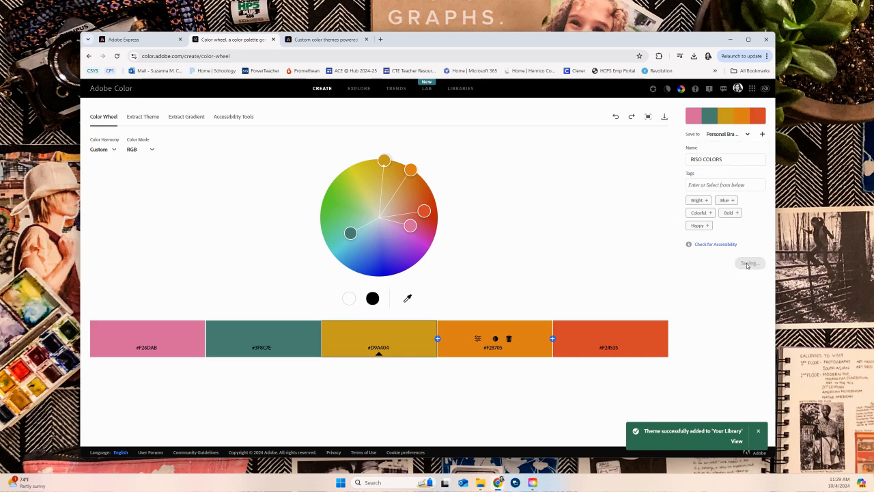
Switch to Adobe Express, refresh the brand kit and delete its six-color orange palette
{"action": "left_click", "coordinate": [123, 39]}
{"action": "left_click", "coordinate": [117, 56]}
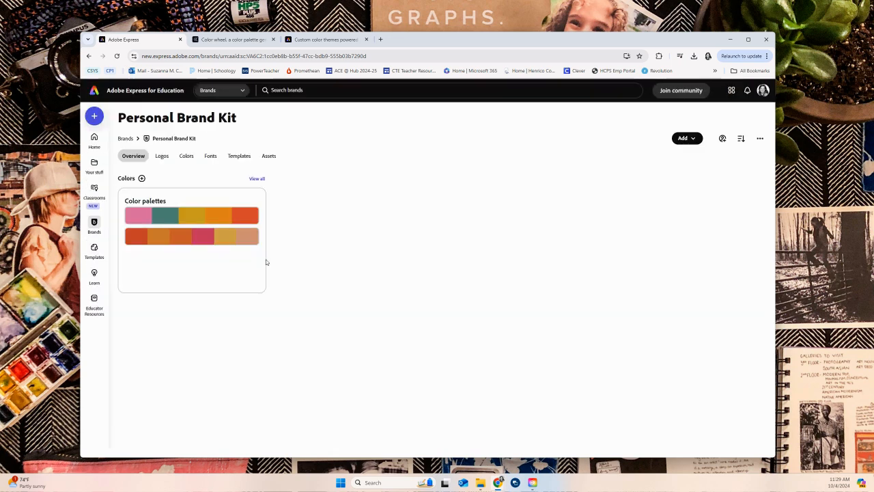
{"action": "left_click", "coordinate": [251, 236]}
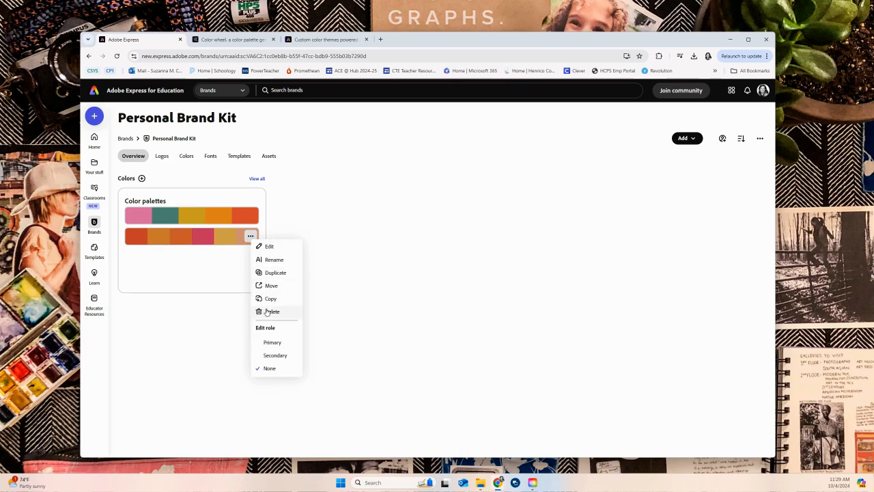
{"action": "left_click", "coordinate": [267, 312]}
{"action": "left_click", "coordinate": [488, 295]}
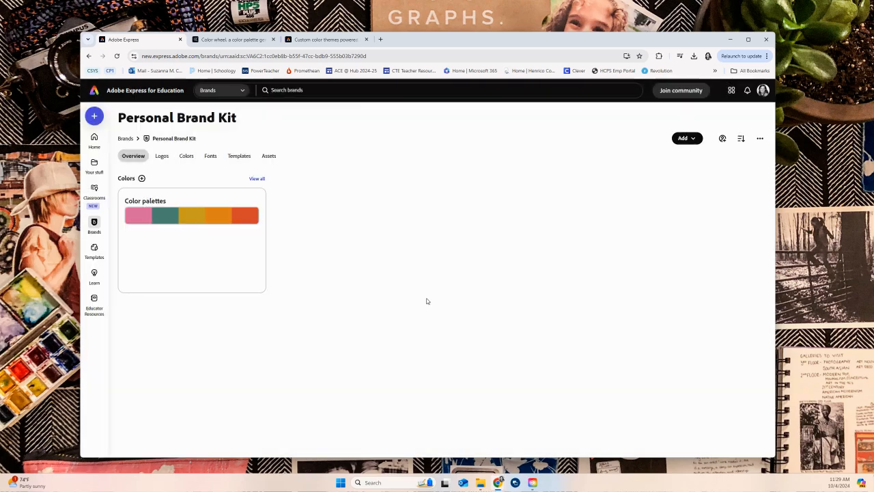
Switch to Adobe Color and check the themes stored in the Personal Brand Kit library
{"action": "left_click", "coordinate": [234, 42]}
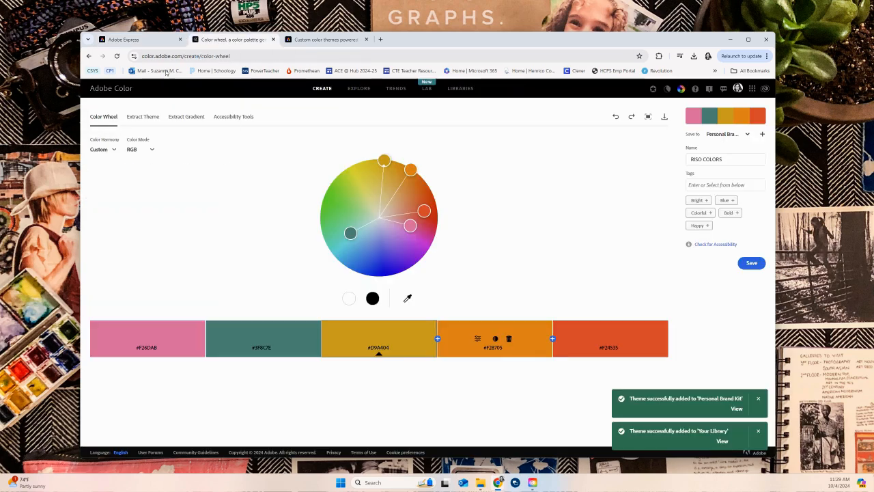
{"action": "left_click", "coordinate": [460, 88]}
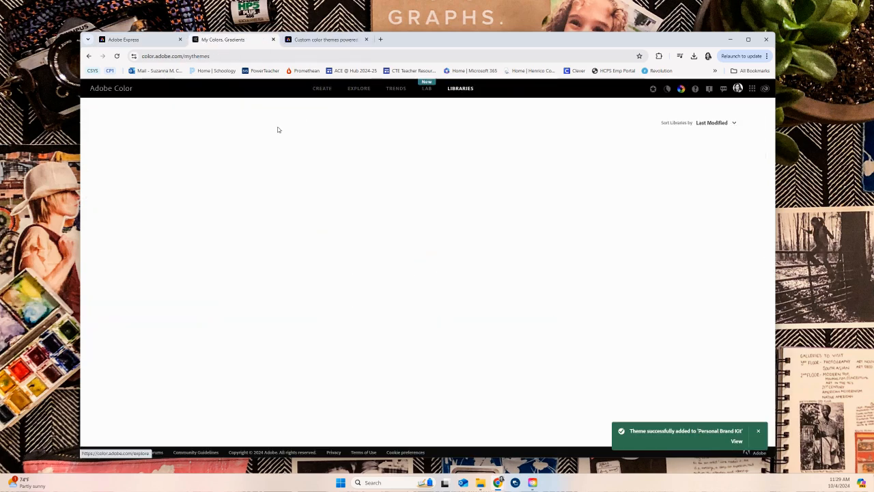
{"action": "left_click", "coordinate": [126, 159]}
{"action": "left_click", "coordinate": [126, 143]}
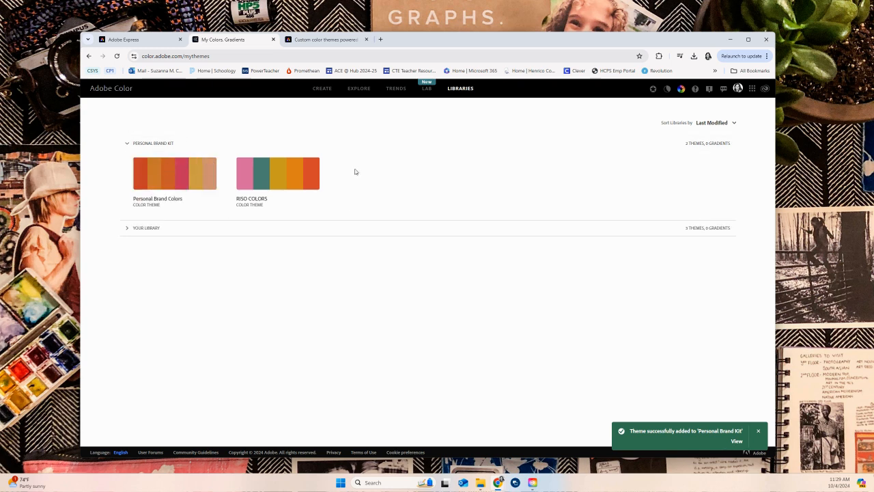
Switch to Adobe Express and upload "Personal Logo (1).png" as a logo in the Personal Brand Kit
{"action": "left_click", "coordinate": [137, 40]}
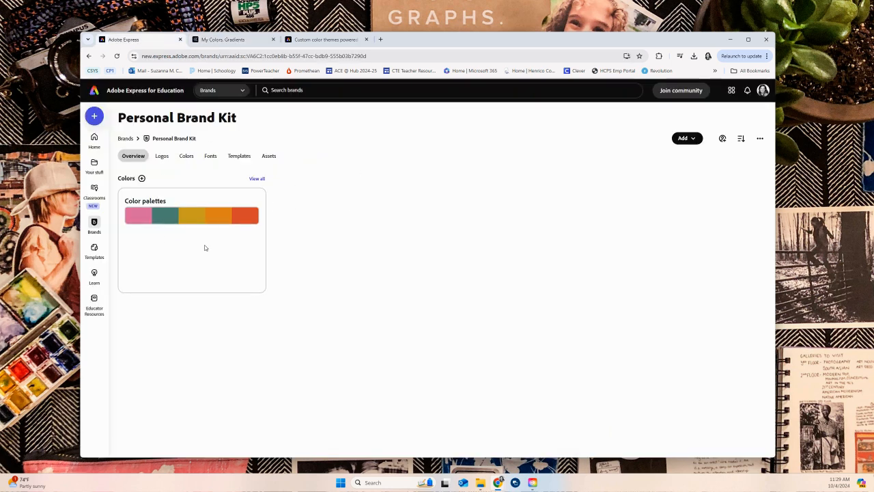
{"action": "mouse_move", "coordinate": [179, 224]}
{"action": "left_click", "coordinate": [162, 156]}
{"action": "left_click", "coordinate": [447, 337]}
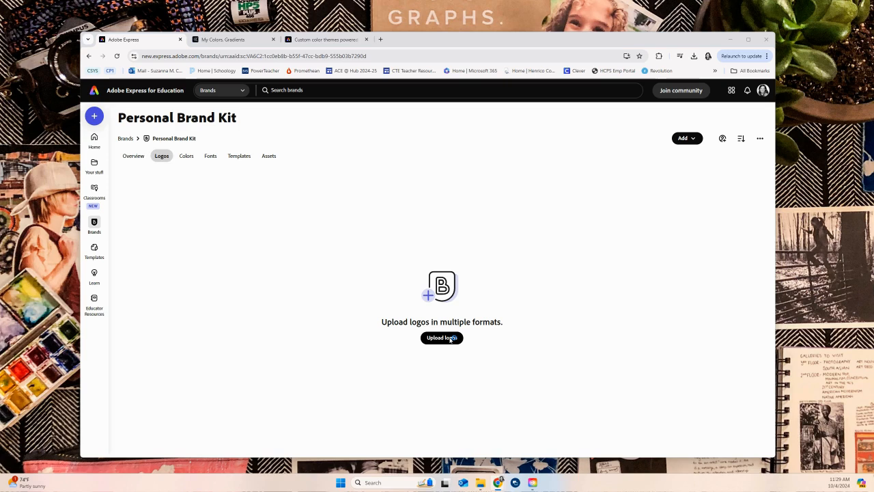
{"action": "left_click", "coordinate": [251, 232]}
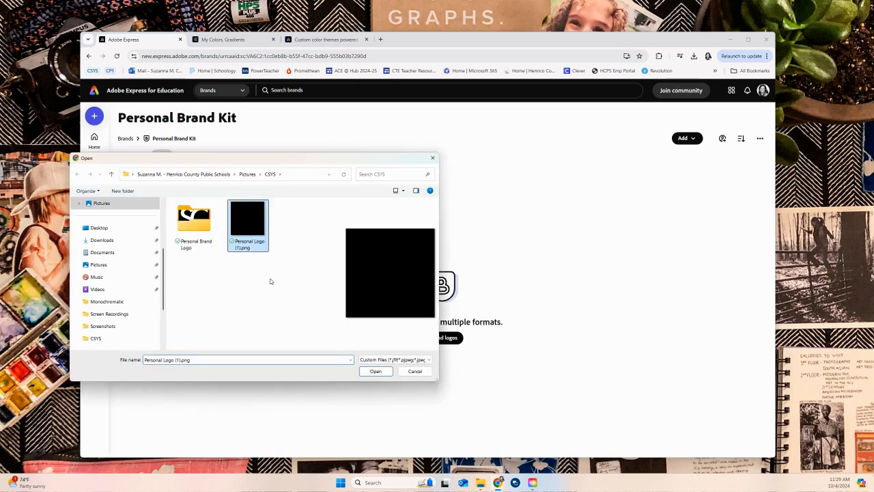
{"action": "left_click", "coordinate": [383, 373]}
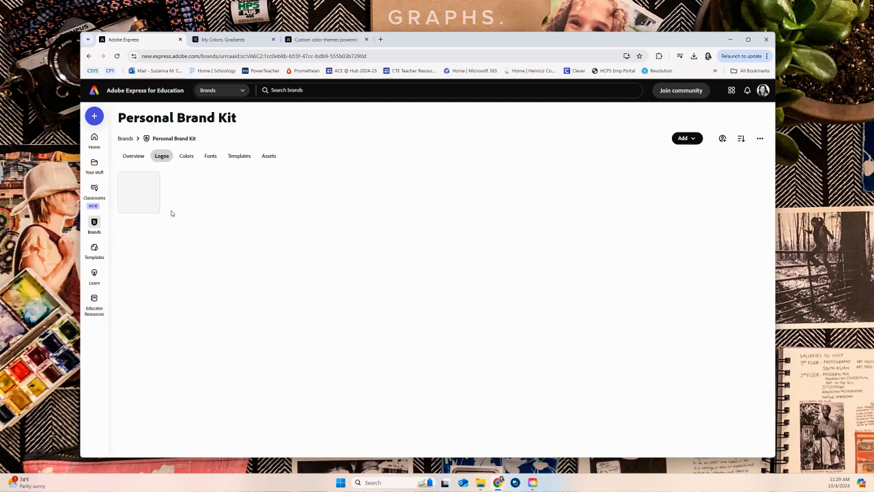
Add Josefin Sans Regular to the Personal Brand Kit's fonts and check its role options
{"action": "left_click", "coordinate": [186, 155]}
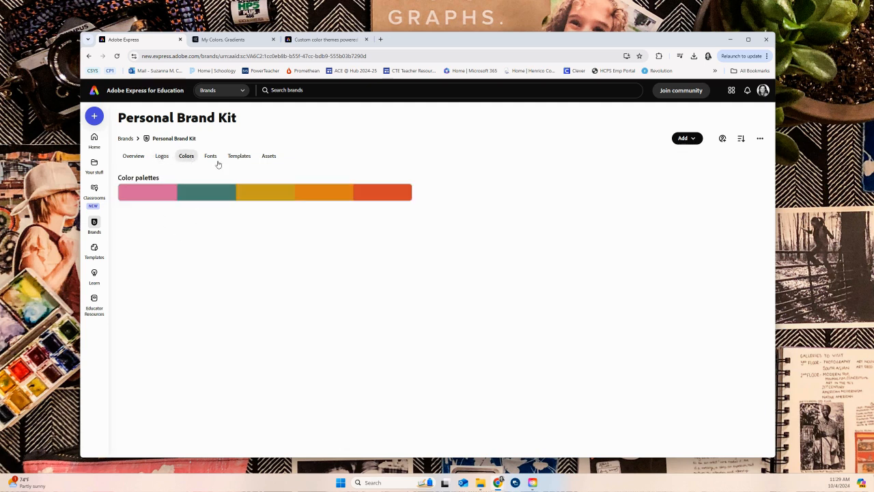
{"action": "left_click", "coordinate": [210, 156]}
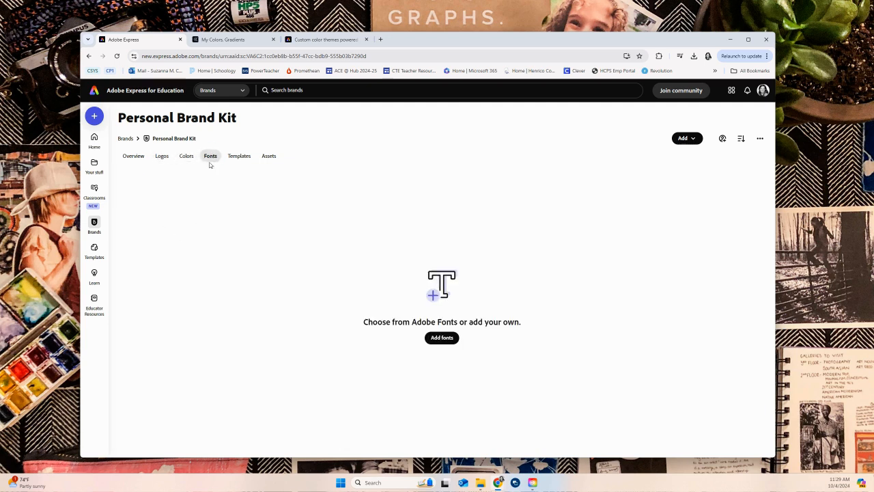
{"action": "left_click", "coordinate": [442, 338]}
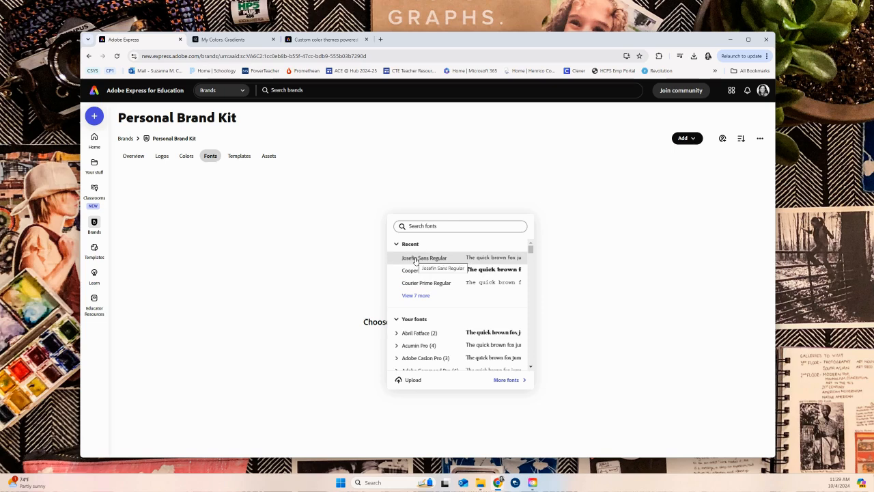
{"action": "scroll", "coordinate": [464, 301], "scroll_direction": "down", "scroll_amount": 1}
{"action": "scroll", "coordinate": [459, 320], "scroll_direction": "down", "scroll_amount": 2}
{"action": "scroll", "coordinate": [460, 327], "scroll_direction": "up", "scroll_amount": 4}
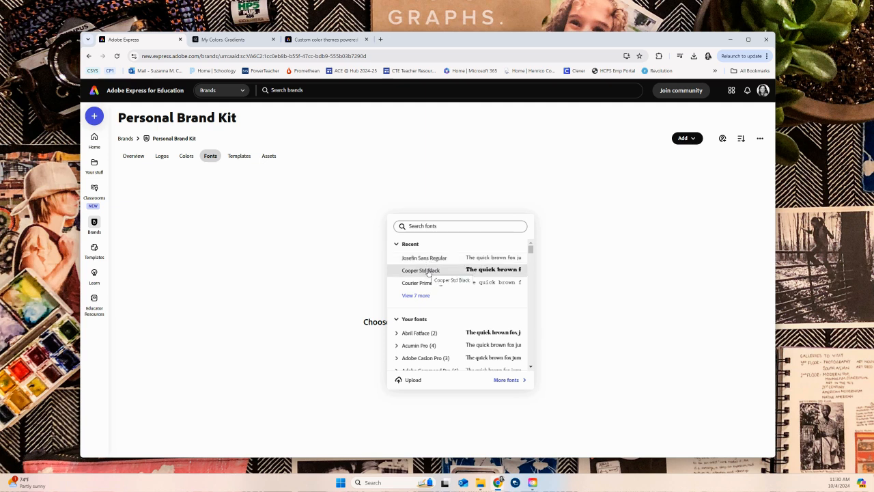
{"action": "scroll", "coordinate": [459, 324], "scroll_direction": "down", "scroll_amount": 1}
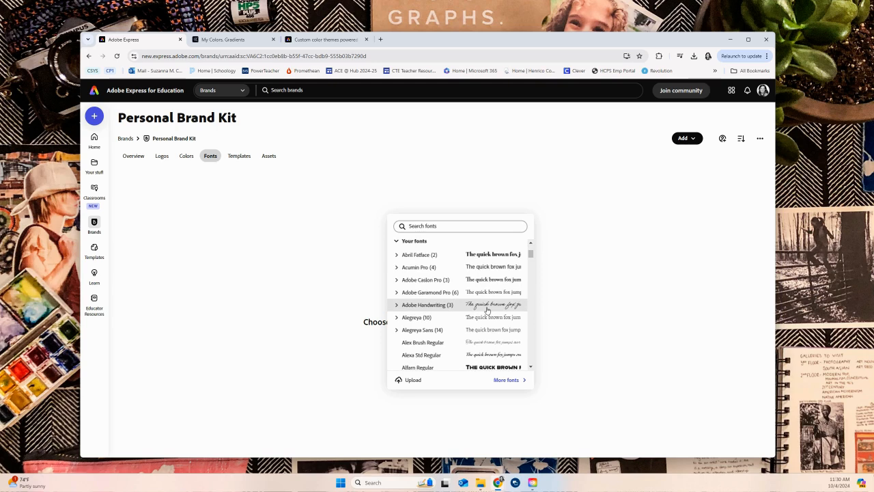
{"action": "scroll", "coordinate": [470, 318], "scroll_direction": "up", "scroll_amount": 3}
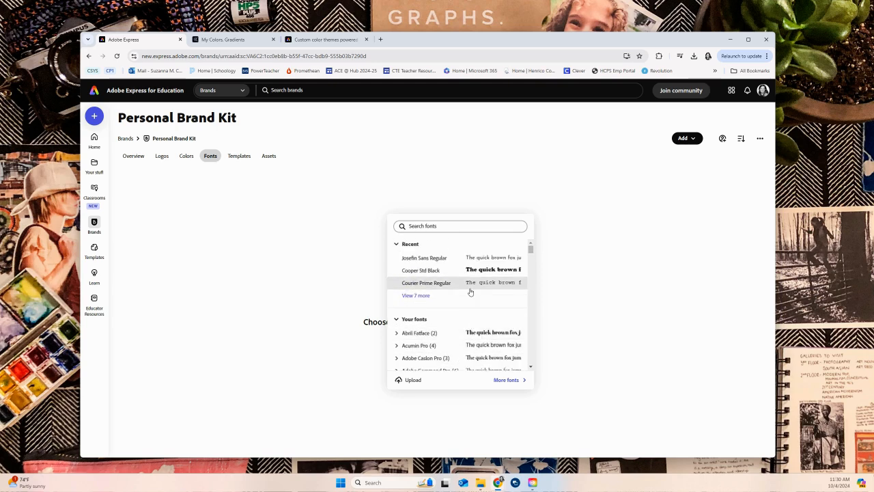
{"action": "left_click", "coordinate": [421, 259]}
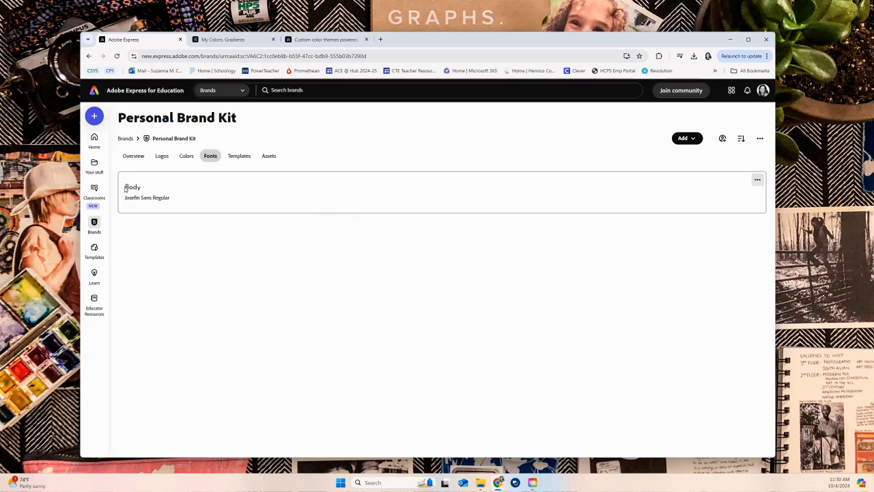
{"action": "left_click", "coordinate": [757, 180]}
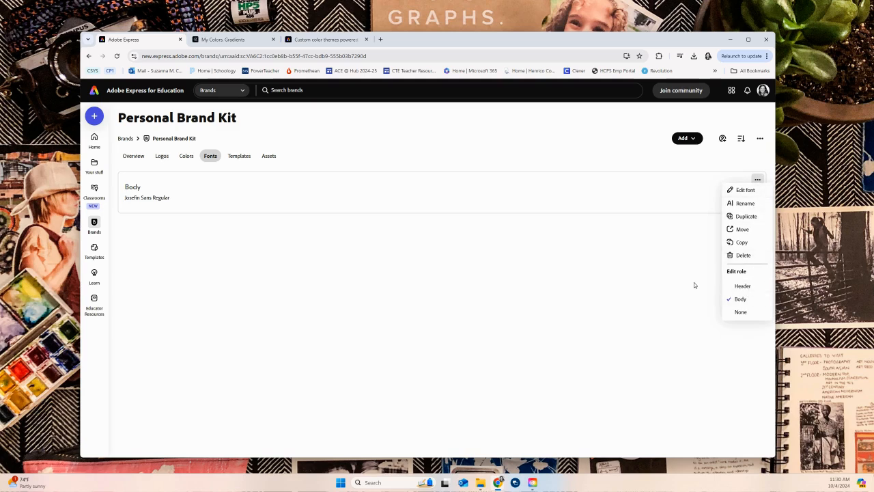
{"action": "left_click", "coordinate": [467, 272]}
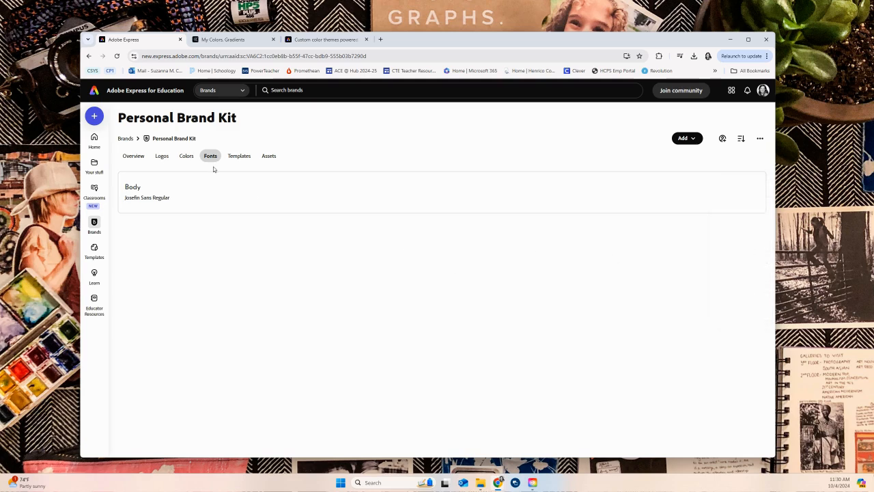
{"action": "left_click", "coordinate": [688, 139]}
{"action": "left_click", "coordinate": [684, 157]}
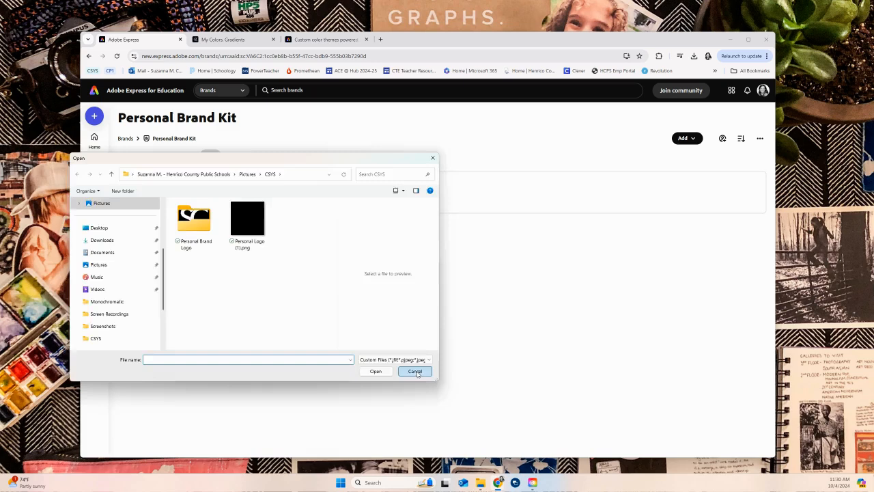
{"action": "left_click", "coordinate": [413, 373]}
Add Cooper Std Black to the Personal Brand Kit's fonts and set its role to Header
{"action": "left_click", "coordinate": [691, 139]}
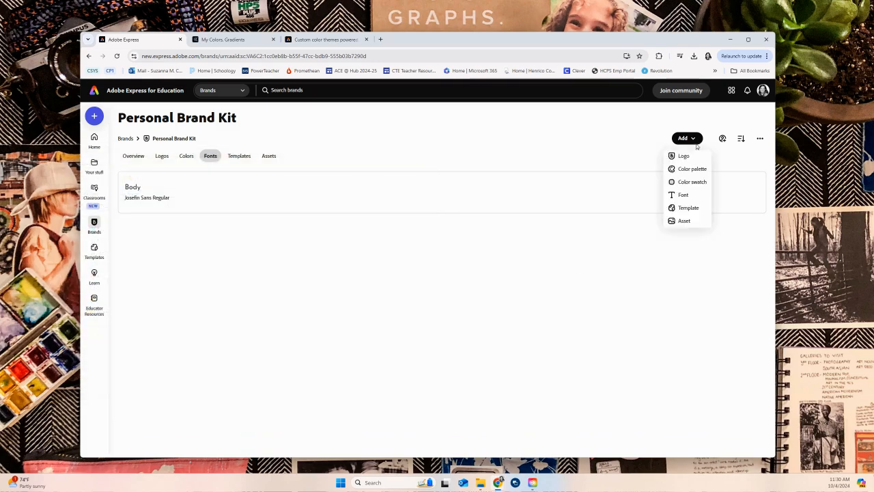
{"action": "left_click", "coordinate": [691, 196]}
{"action": "left_click", "coordinate": [627, 140]}
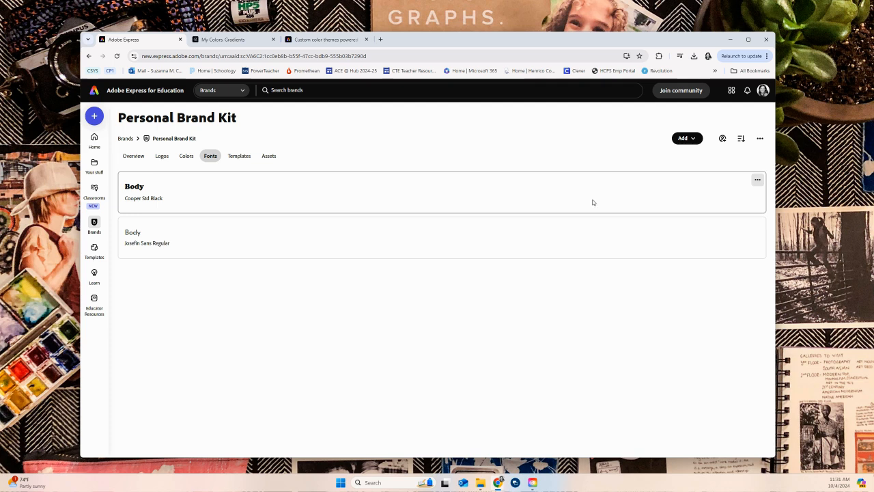
{"action": "left_click", "coordinate": [757, 180]}
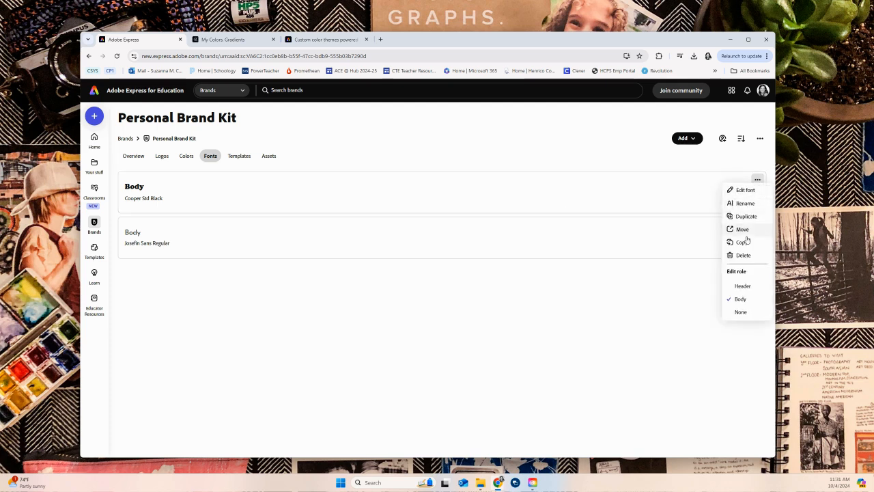
{"action": "left_click", "coordinate": [742, 285]}
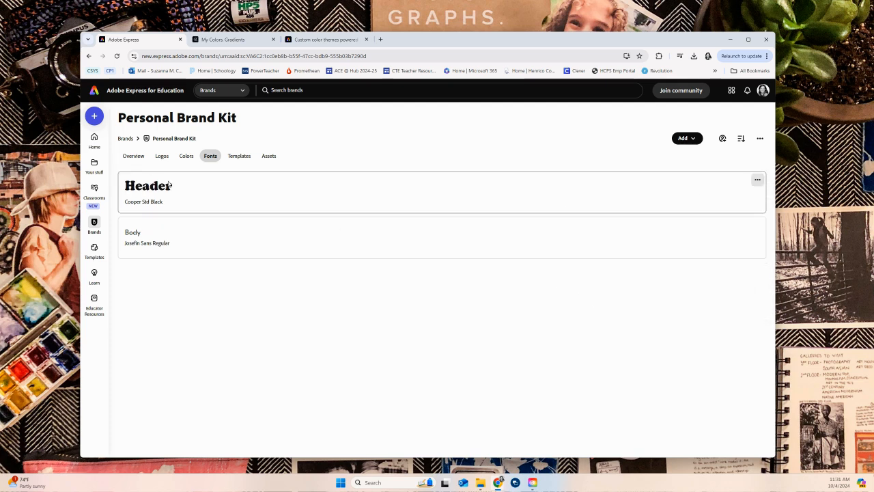
Add Courier Prime Regular to the Personal Brand Kit's fonts and set its role to None
{"action": "left_click", "coordinate": [692, 138]}
{"action": "left_click", "coordinate": [683, 195]}
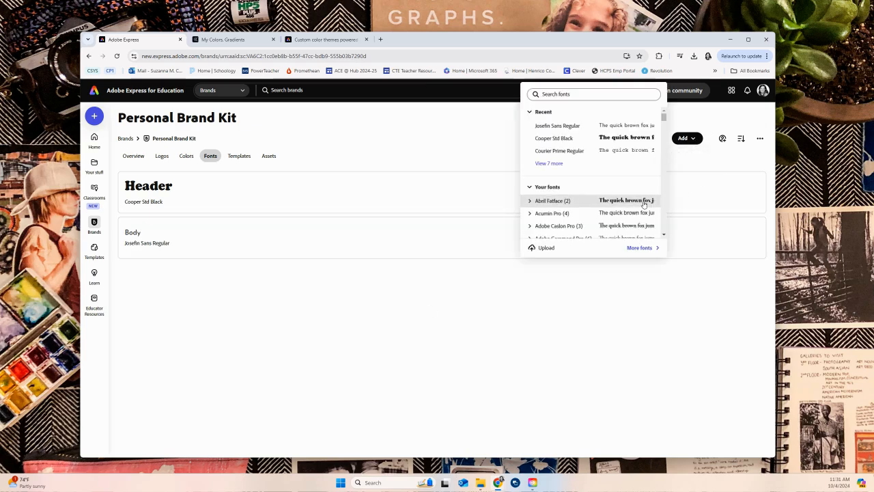
{"action": "left_click", "coordinate": [616, 150]}
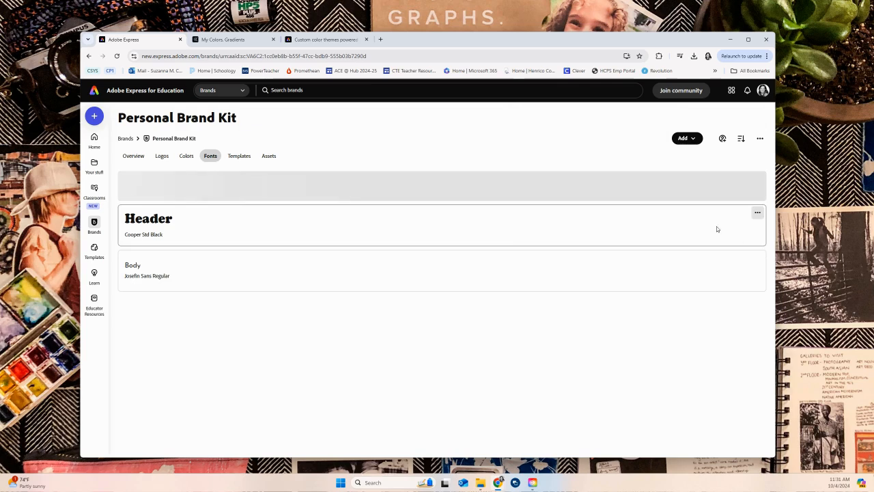
{"action": "left_click", "coordinate": [760, 180]}
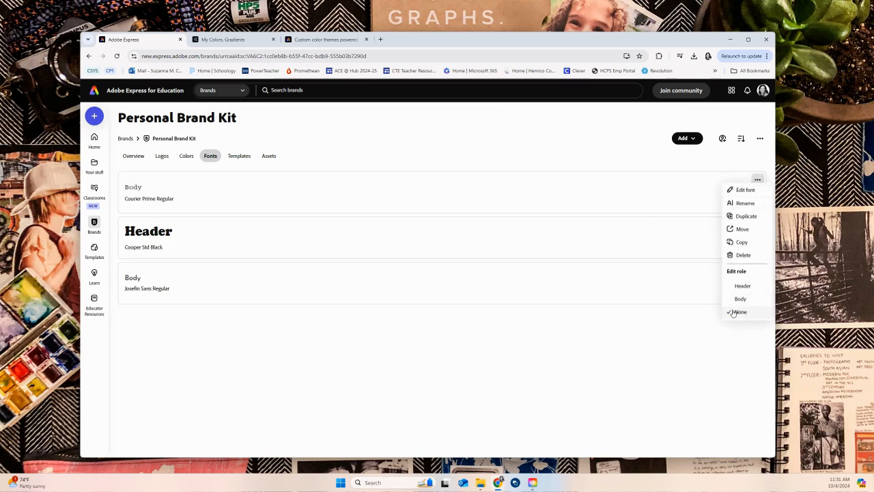
{"action": "left_click", "coordinate": [545, 367]}
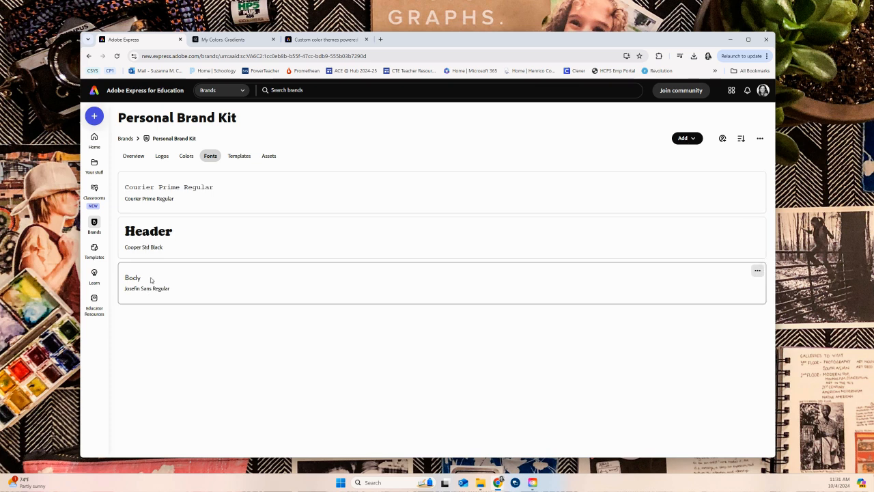
Open the recent circular orange-slice design from the home page and move its white logo above the orange
{"action": "left_click", "coordinate": [238, 159]}
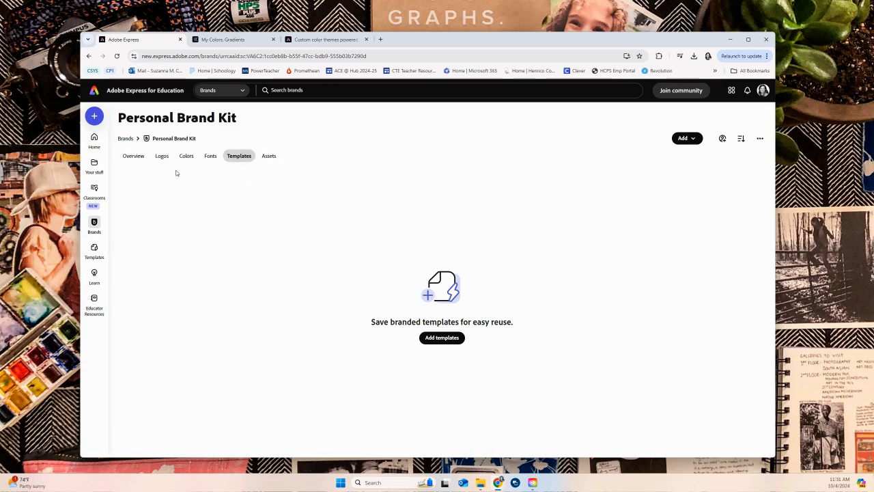
{"action": "left_click", "coordinate": [95, 136]}
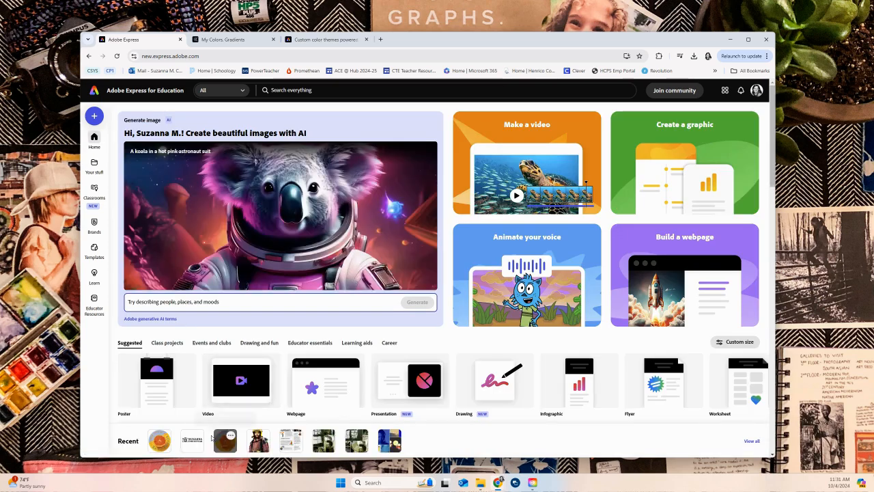
{"action": "left_click", "coordinate": [157, 442]}
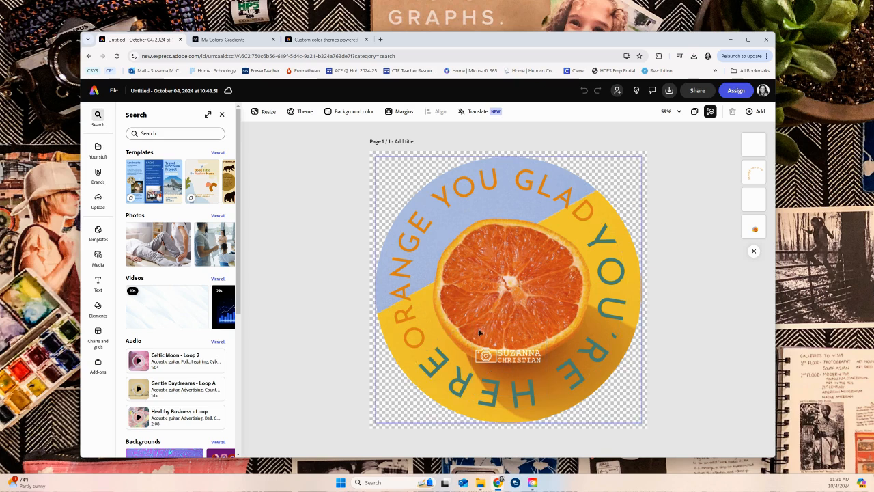
{"action": "left_click_drag", "start_coordinate": [518, 358], "coordinate": [511, 208]}
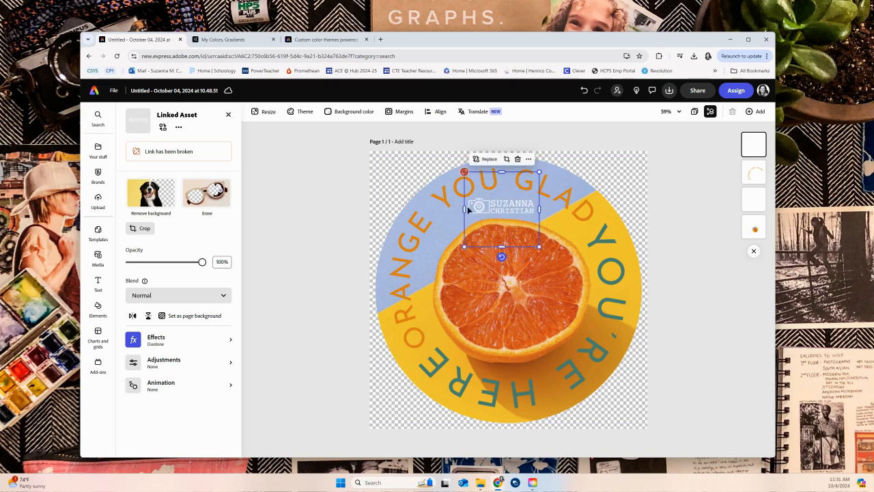
Try the RISO COLORS brand swatches for the logo's custom duotone shadows and set the shadows back to white
{"action": "left_click", "coordinate": [233, 341]}
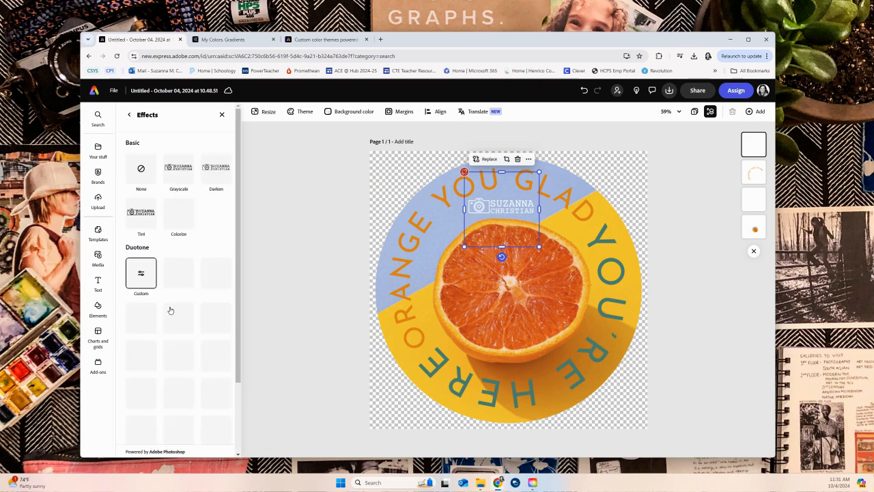
{"action": "left_click", "coordinate": [144, 275]}
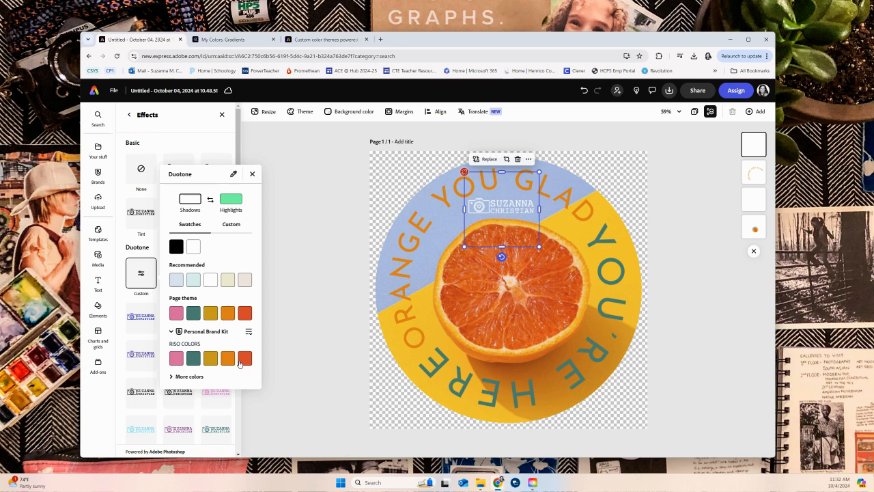
{"action": "left_click", "coordinate": [174, 360]}
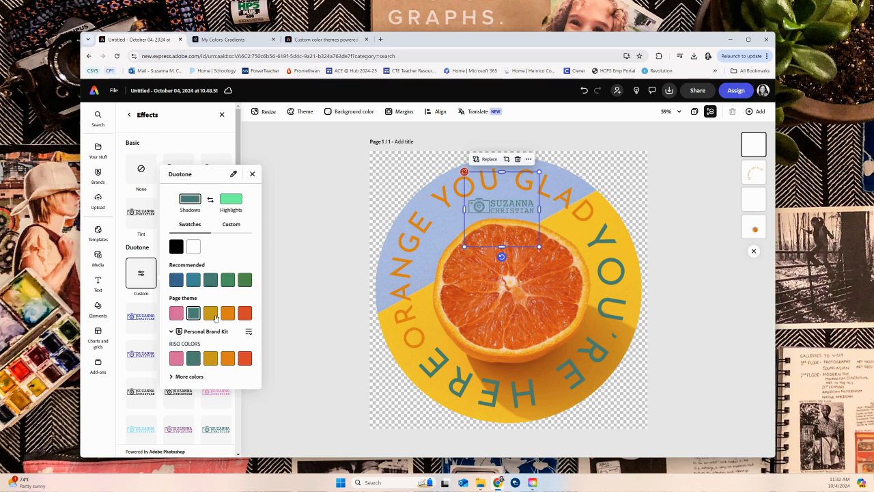
{"action": "left_click", "coordinate": [192, 247]}
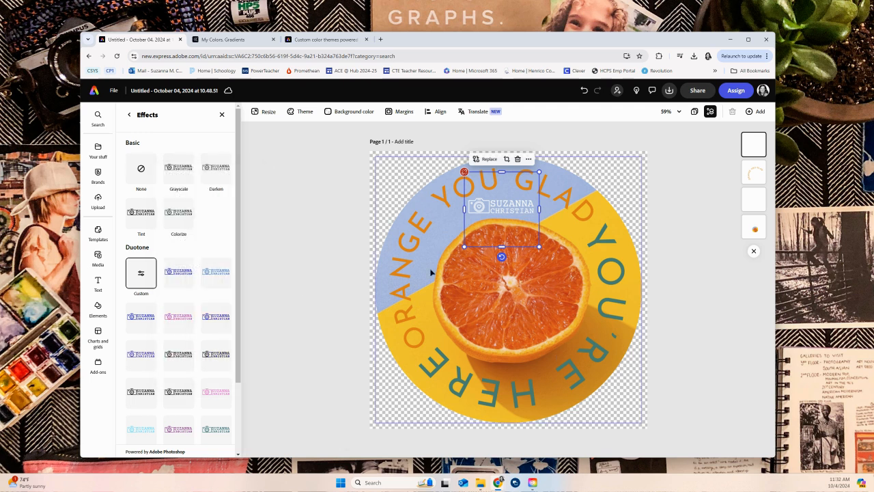
Apply the Personal Brand Kit to the design repeatedly until "ORANGE YOU GLAD" is pink Josefin Sans and "YOU'RE HERE" is gold Cooper Std Black
{"action": "left_click", "coordinate": [428, 369]}
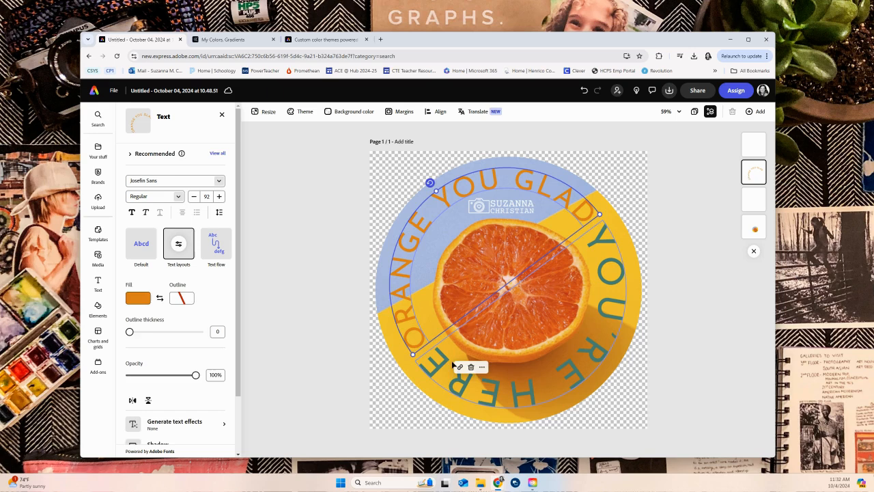
{"action": "left_click", "coordinate": [445, 363]}
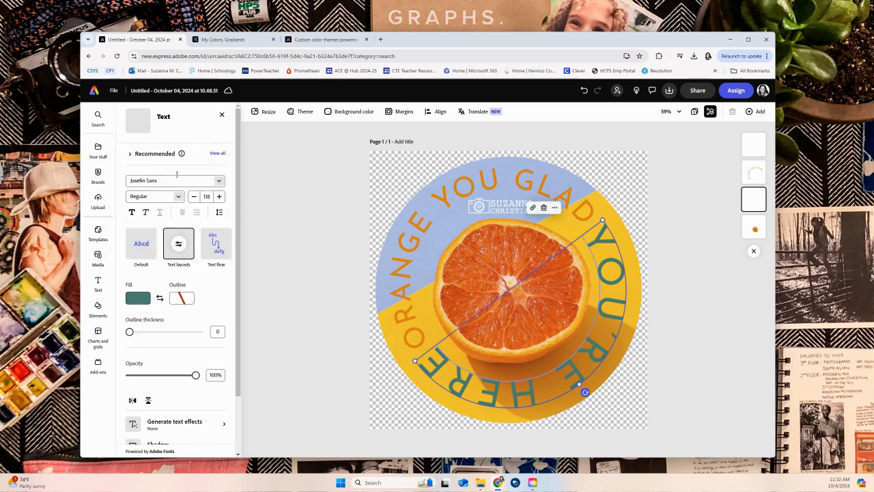
{"action": "left_click", "coordinate": [98, 175]}
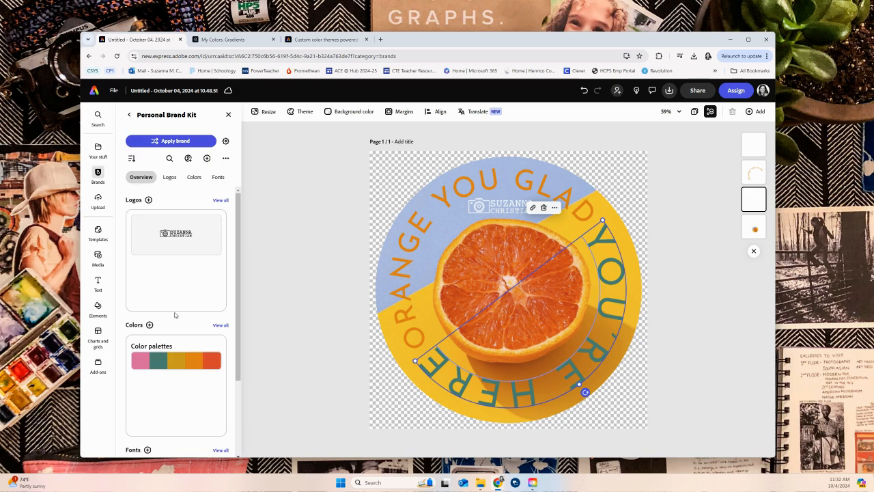
{"action": "left_click", "coordinate": [166, 142]}
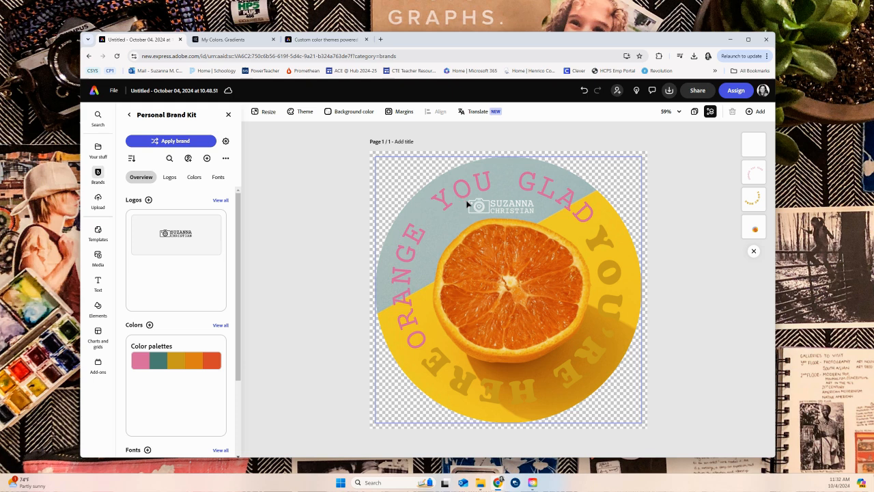
{"action": "left_click", "coordinate": [167, 142]}
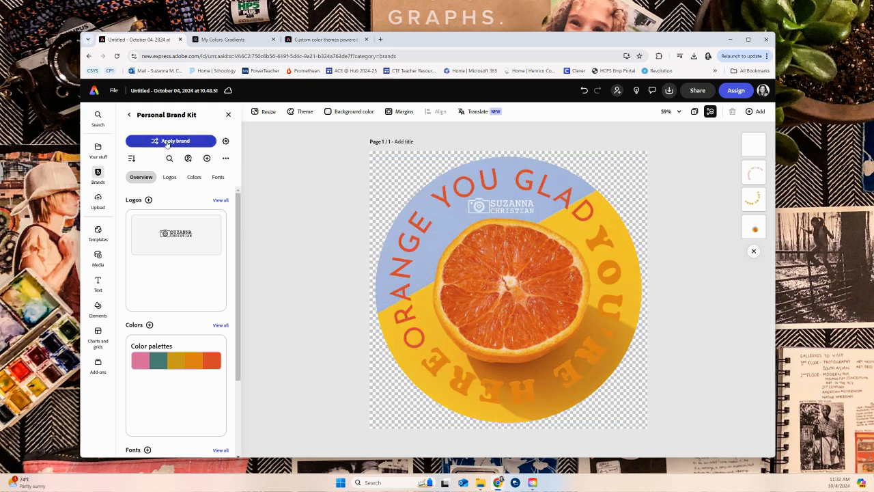
{"action": "left_click", "coordinate": [167, 143]}
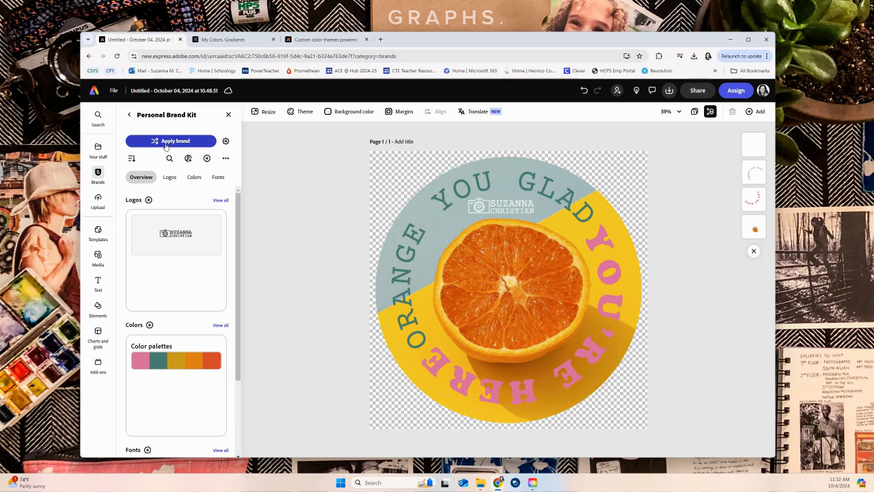
{"action": "left_click", "coordinate": [162, 143]}
{"action": "left_click", "coordinate": [168, 143]}
{"action": "left_click", "coordinate": [168, 143]}
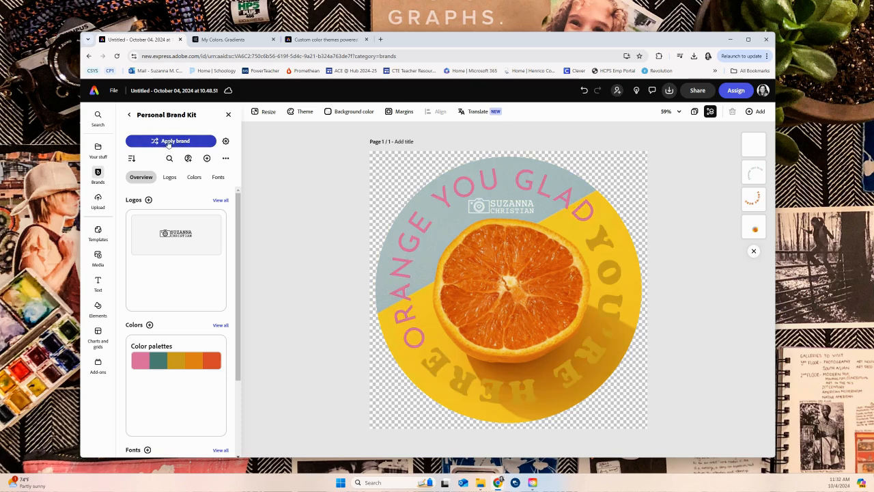
{"action": "left_click", "coordinate": [179, 145]}
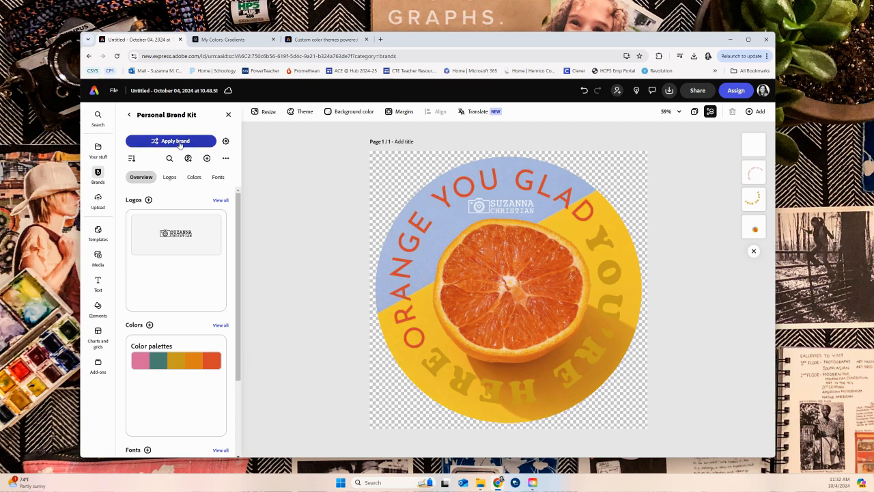
{"action": "left_click", "coordinate": [179, 145]}
{"action": "left_click", "coordinate": [180, 146]}
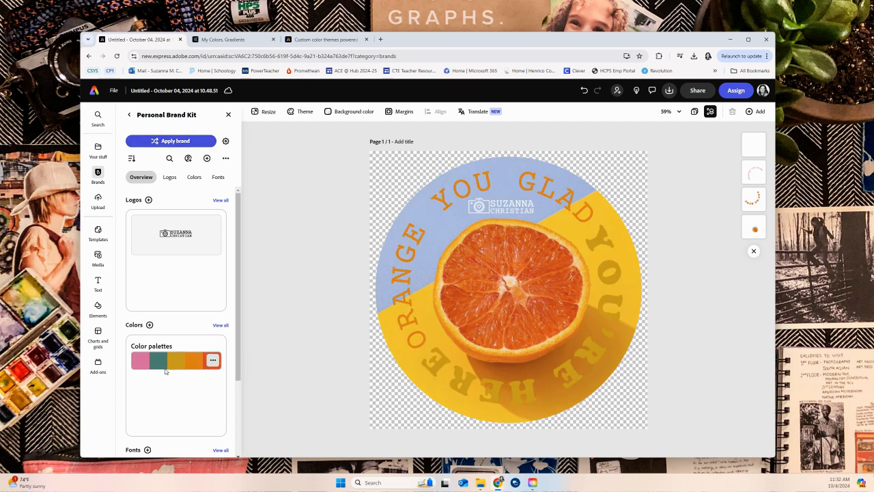
{"action": "left_click", "coordinate": [174, 142]}
{"action": "left_click", "coordinate": [174, 141]}
{"action": "left_click", "coordinate": [174, 142]}
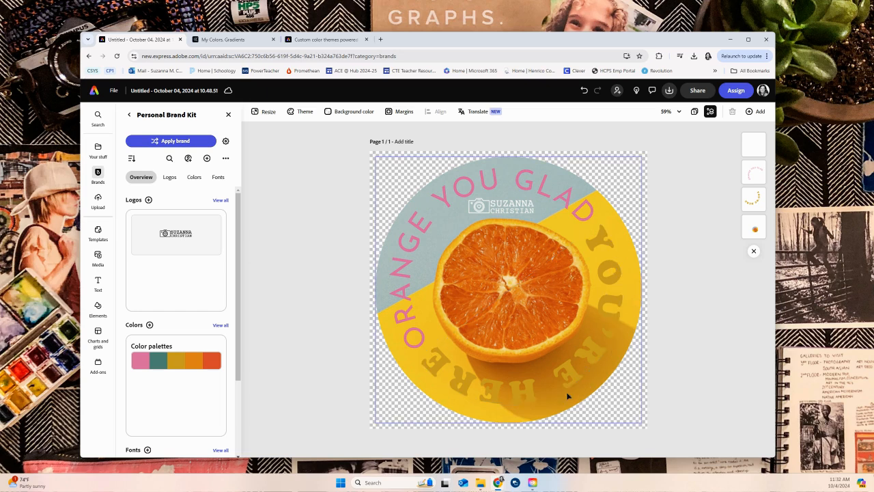
Shift the white logo slightly to the right above the orange slice and deselect it
{"action": "left_click_drag", "start_coordinate": [494, 209], "coordinate": [500, 185]}
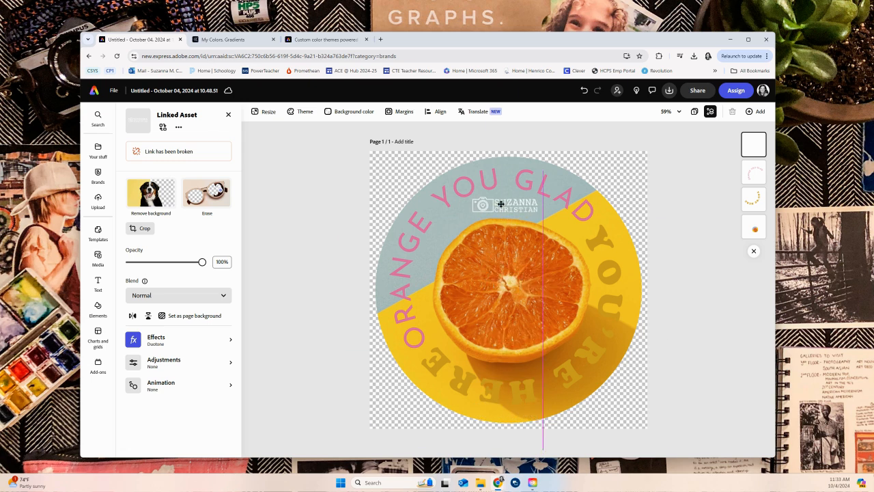
{"action": "left_click", "coordinate": [310, 178]}
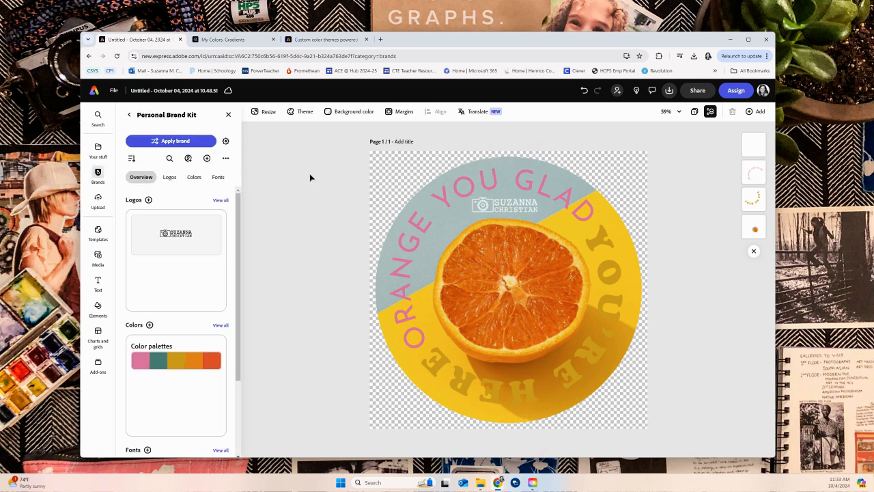